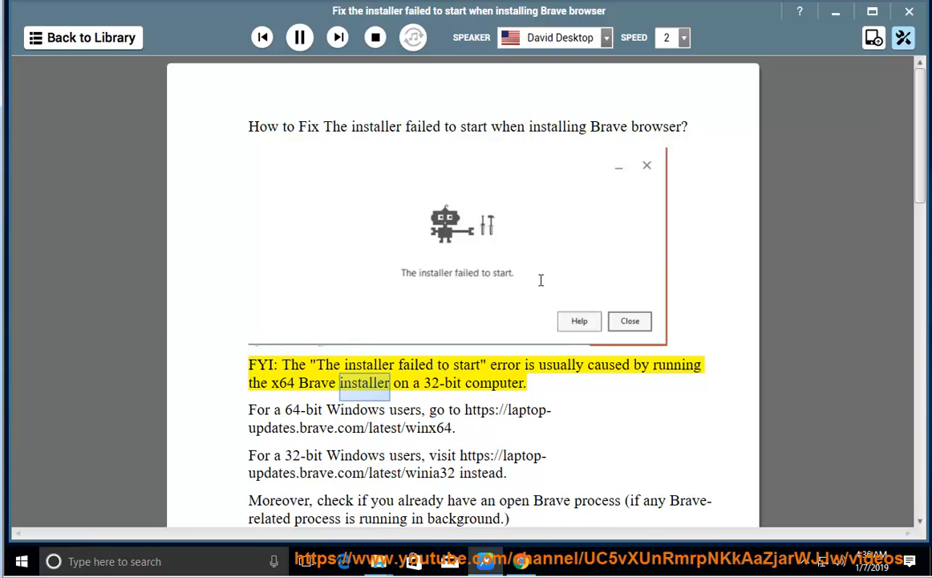
Step: Pause the read-aloud and select the phrase '32-bit computer'
{"action": "left_click", "coordinate": [299, 37]}
{"action": "left_click_drag", "start_coordinate": [526, 382], "coordinate": [418, 384]}
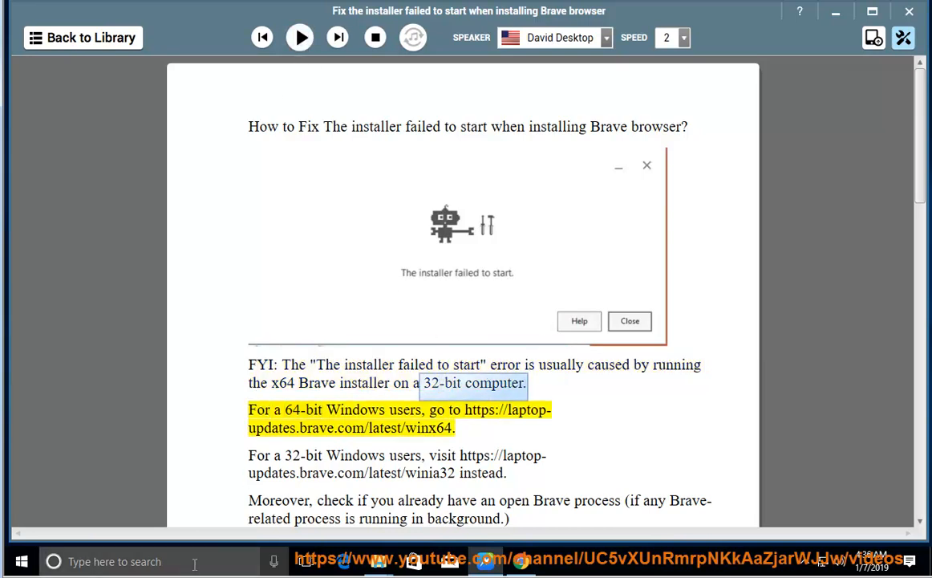
{"action": "left_click", "coordinate": [114, 561]}
{"action": "type", "text": "sys"}
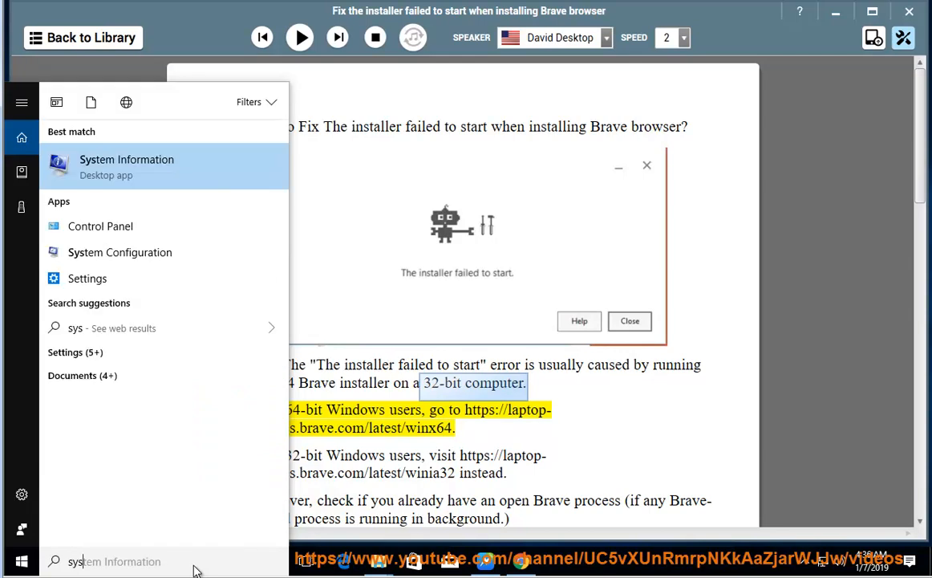
{"action": "left_click", "coordinate": [71, 167]}
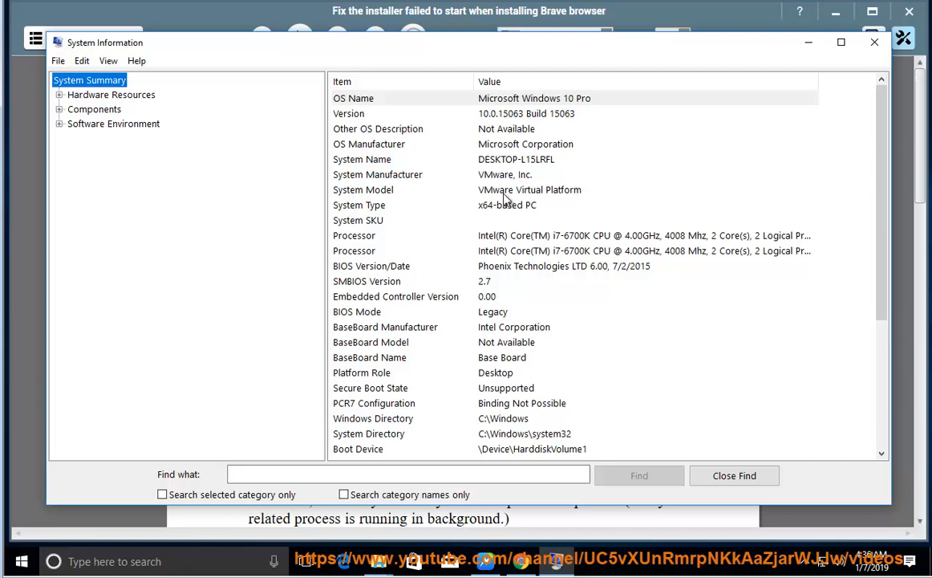
{"action": "left_click", "coordinate": [466, 207]}
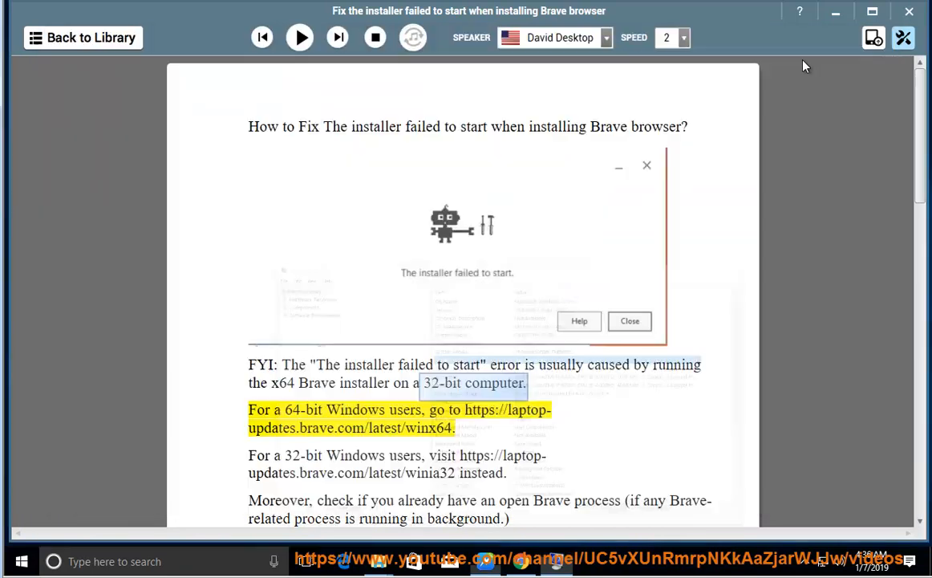
Step: Close System Information, read the guide aloud through the open-Brave-process advice, then pause
{"action": "left_click", "coordinate": [874, 42]}
{"action": "left_click", "coordinate": [299, 36]}
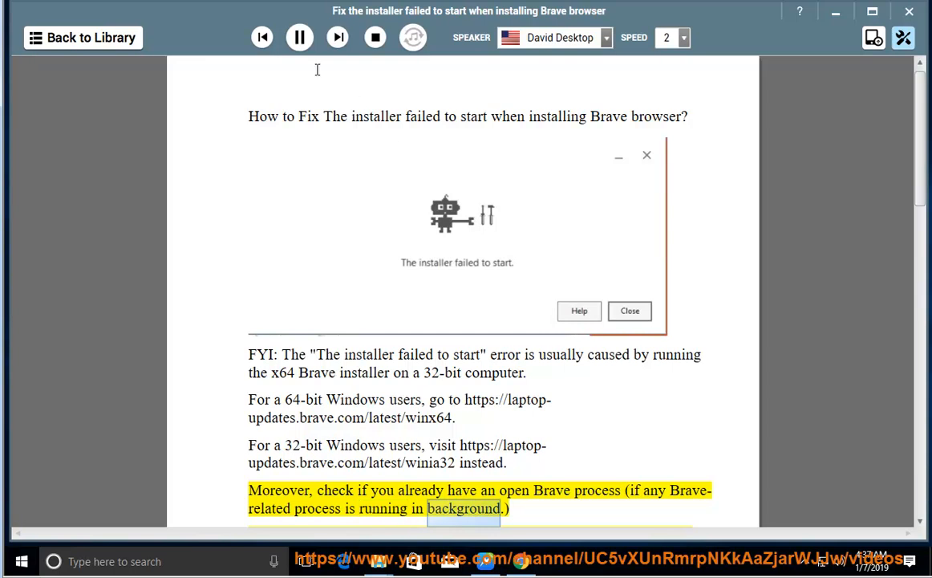
{"action": "left_click", "coordinate": [299, 37]}
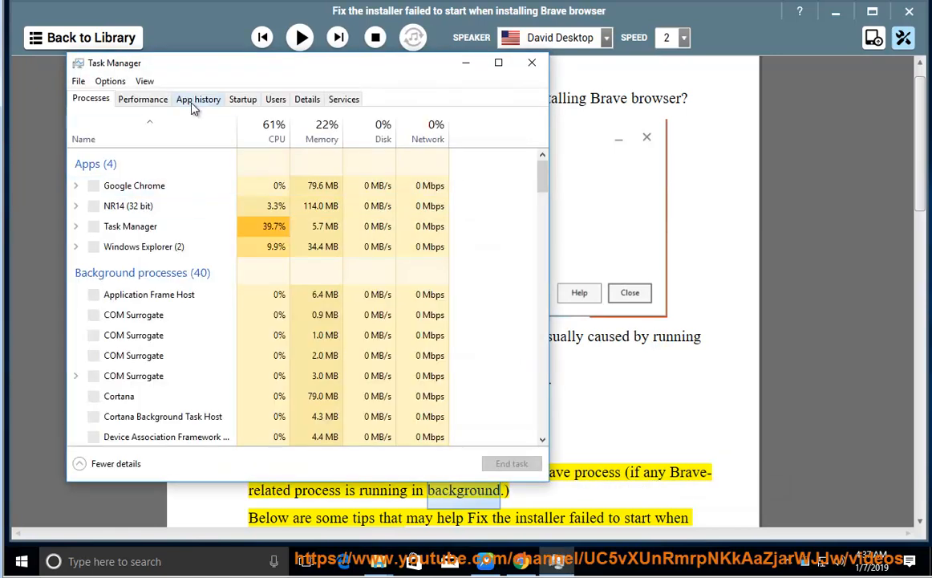
{"action": "left_click_drag", "start_coordinate": [207, 73], "coordinate": [542, 107]}
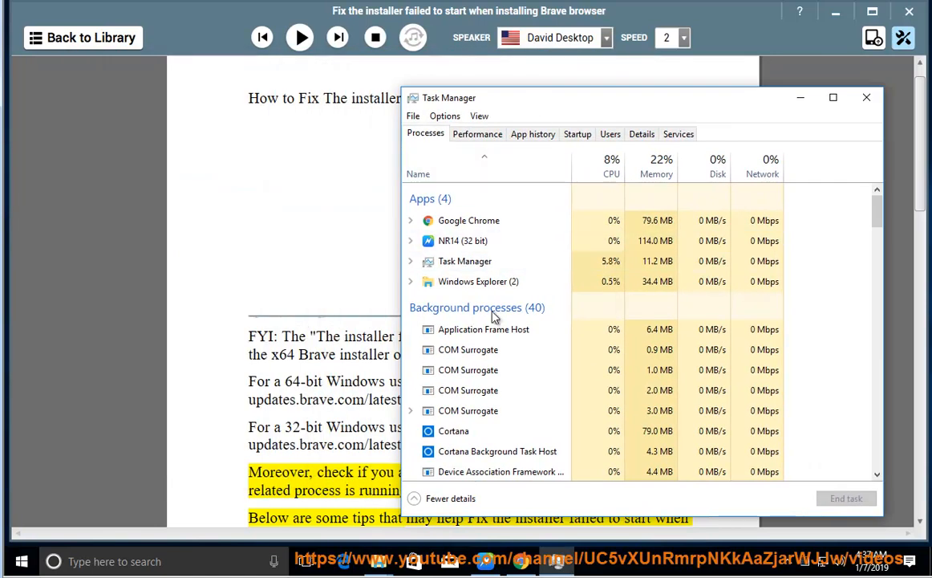
{"action": "left_click", "coordinate": [492, 353]}
{"action": "scroll", "coordinate": [492, 353], "scroll_direction": "down", "scroll_amount": 3}
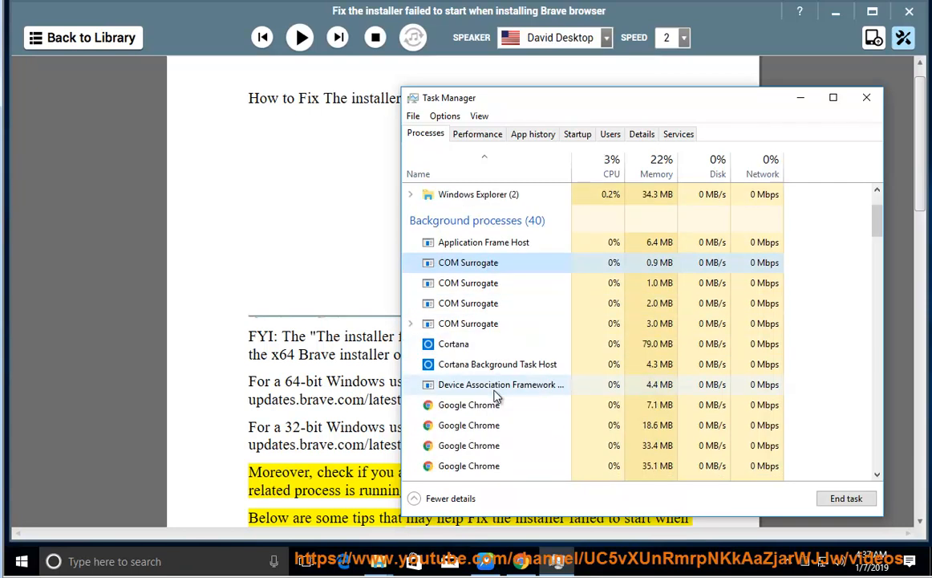
{"action": "scroll", "coordinate": [492, 361], "scroll_direction": "down", "scroll_amount": 3}
{"action": "scroll", "coordinate": [493, 377], "scroll_direction": "down", "scroll_amount": 3}
{"action": "scroll", "coordinate": [496, 393], "scroll_direction": "down", "scroll_amount": 1}
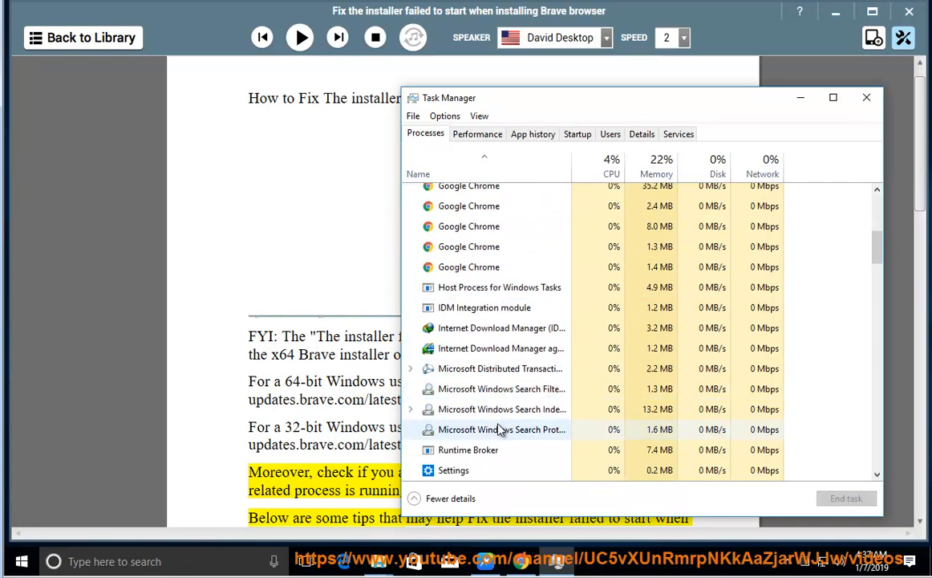
{"action": "scroll", "coordinate": [496, 409], "scroll_direction": "down", "scroll_amount": 2}
{"action": "scroll", "coordinate": [497, 425], "scroll_direction": "down", "scroll_amount": 1}
{"action": "scroll", "coordinate": [499, 437], "scroll_direction": "down", "scroll_amount": 3}
{"action": "scroll", "coordinate": [499, 438], "scroll_direction": "up", "scroll_amount": 3}
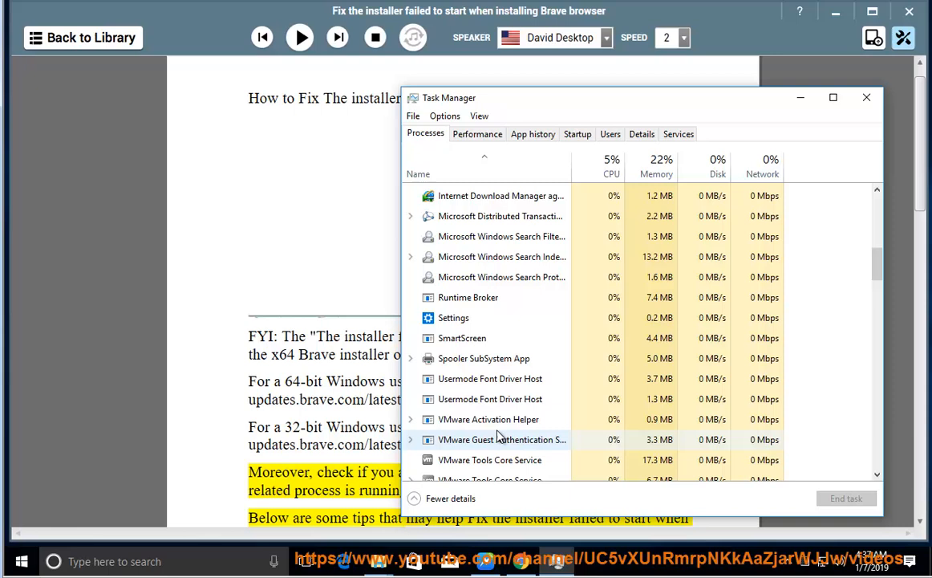
{"action": "scroll", "coordinate": [499, 437], "scroll_direction": "up", "scroll_amount": 3}
{"action": "scroll", "coordinate": [499, 437], "scroll_direction": "up", "scroll_amount": 3}
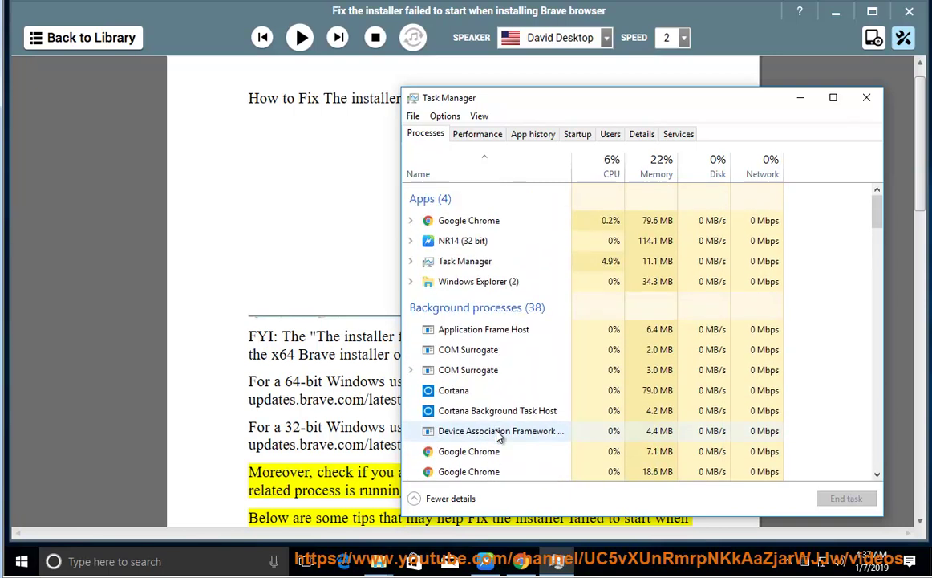
{"action": "left_click", "coordinate": [800, 97]}
Step: Read the tips aloud to step 2.3, pause, and select the 'C:\Program Files (x86)\' path
{"action": "left_click", "coordinate": [804, 564]}
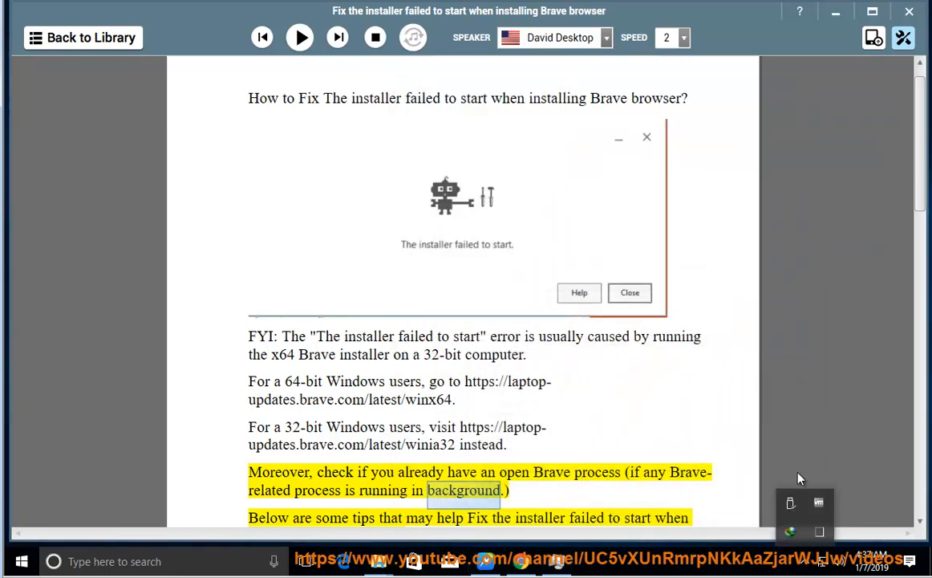
{"action": "key", "text": "space"}
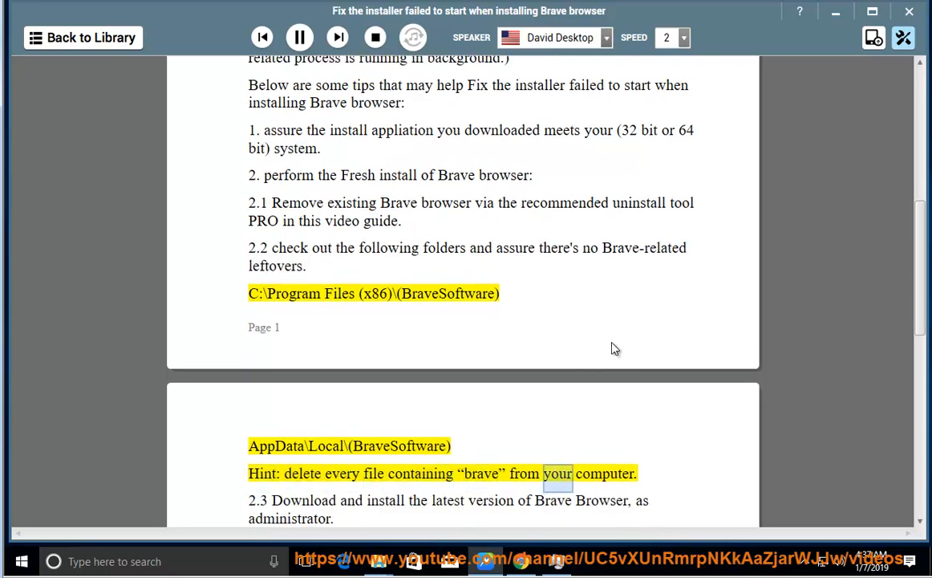
{"action": "left_click", "coordinate": [300, 37]}
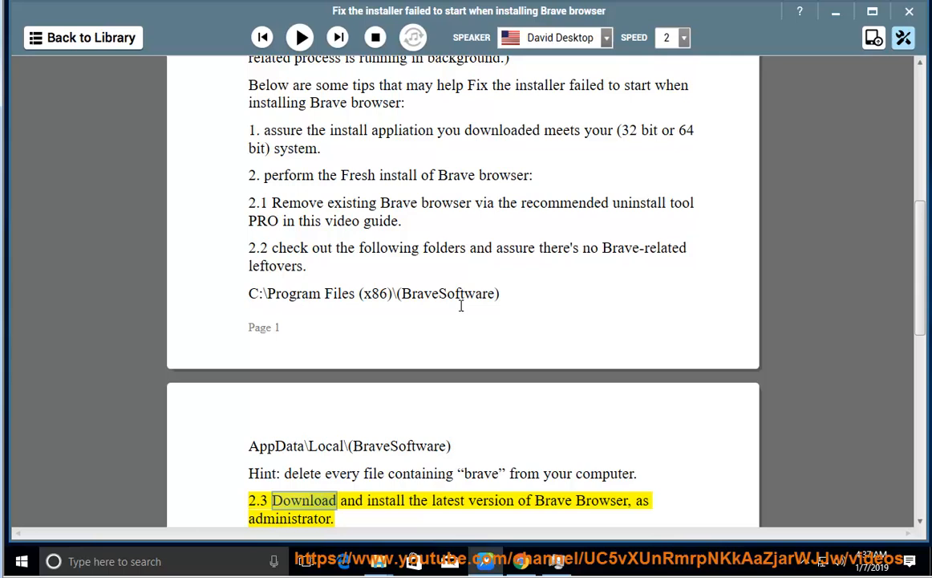
{"action": "left_click_drag", "start_coordinate": [396, 293], "coordinate": [243, 294]}
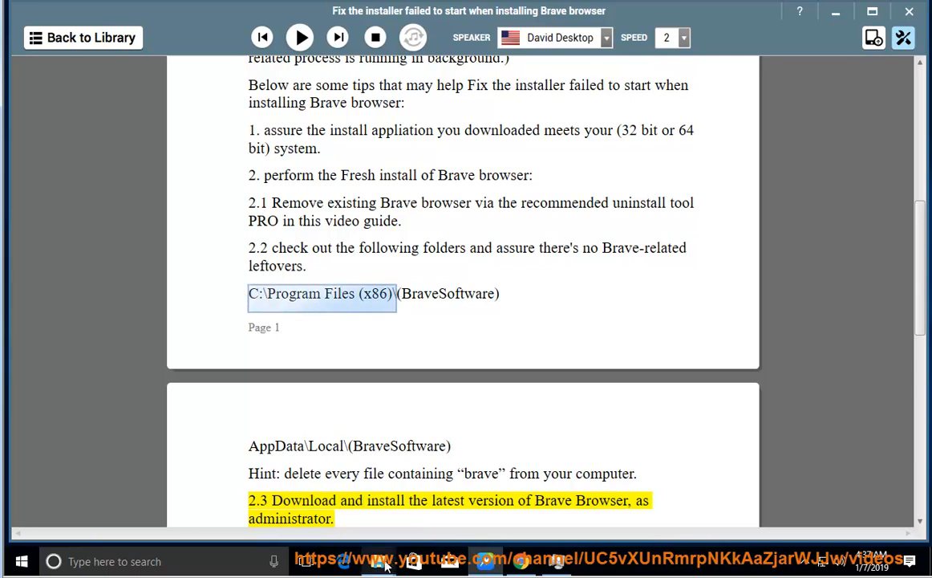
{"action": "key", "text": "super+e"}
{"action": "double_click", "coordinate": [386, 313]}
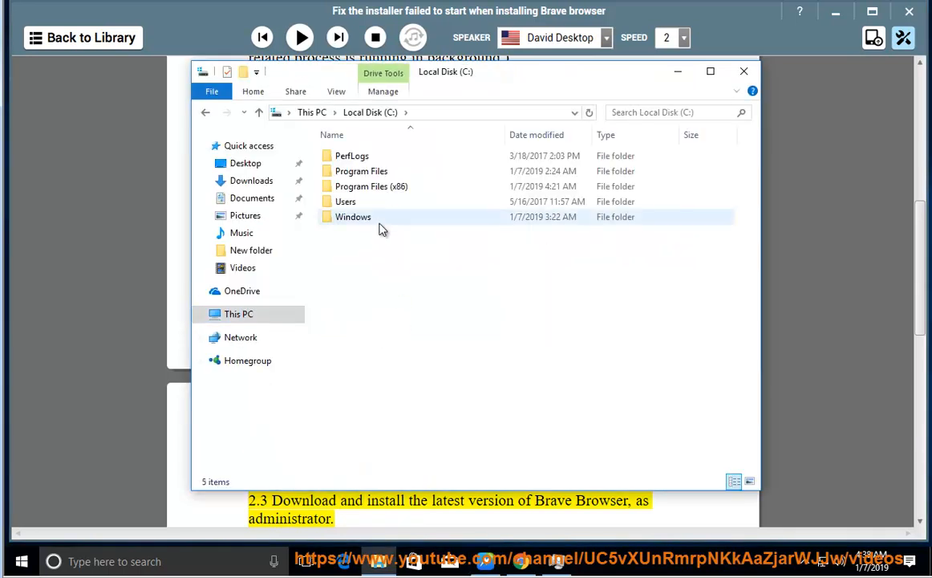
{"action": "left_click_drag", "start_coordinate": [418, 74], "coordinate": [676, 96]}
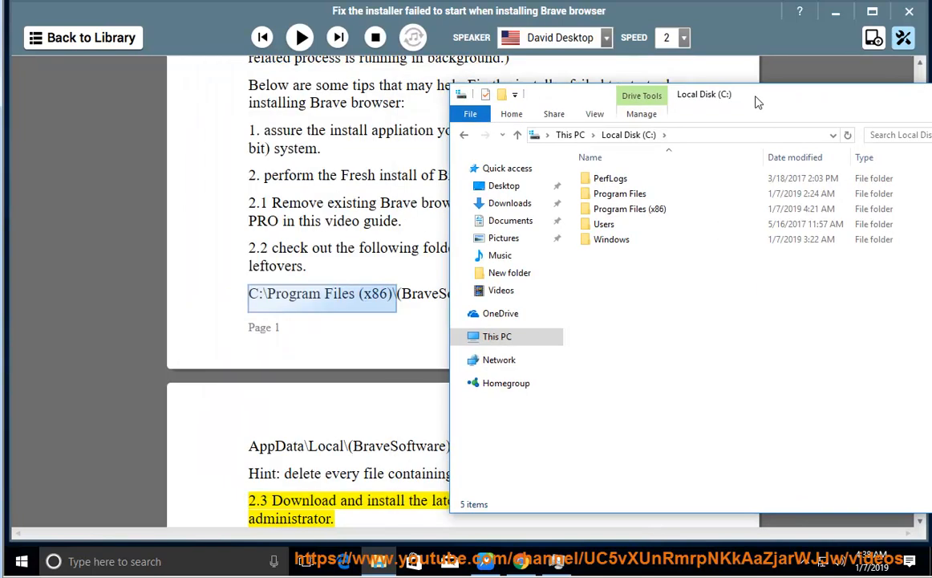
{"action": "double_click", "coordinate": [642, 209]}
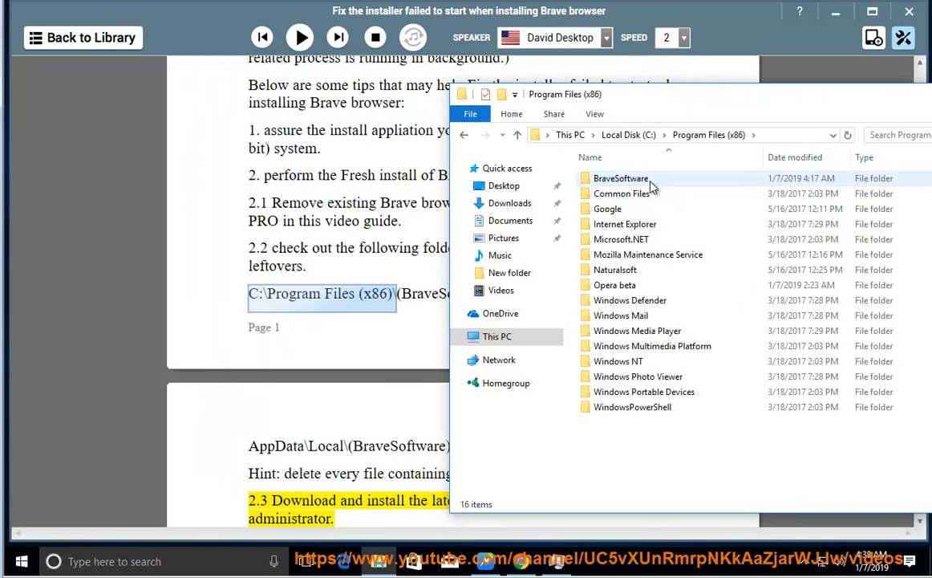
{"action": "left_click", "coordinate": [625, 180]}
{"action": "right_click", "coordinate": [637, 183]}
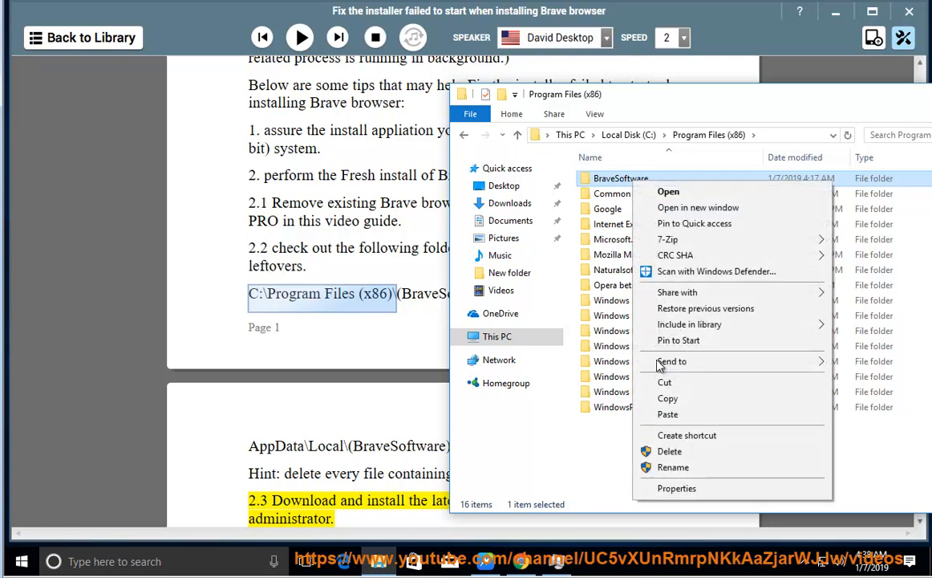
{"action": "left_click", "coordinate": [674, 488]}
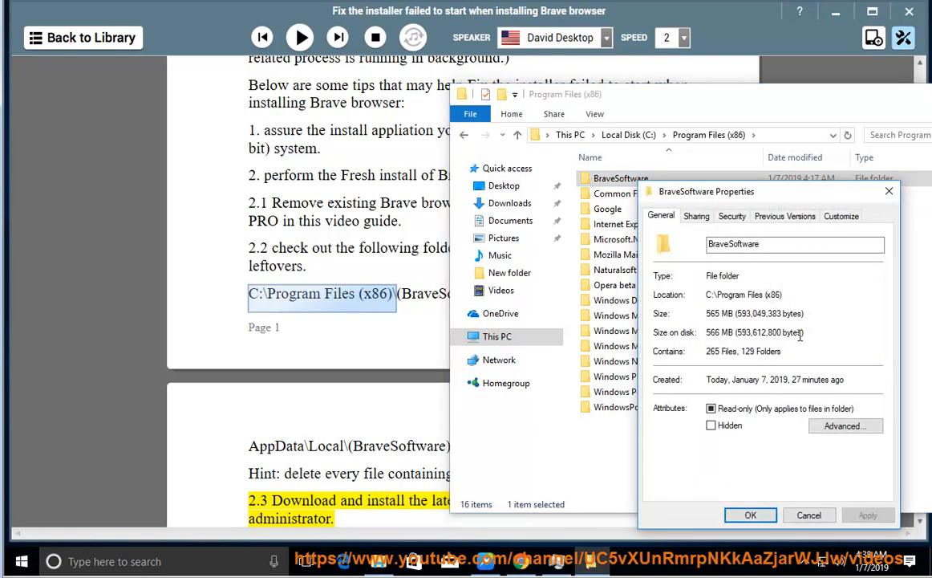
{"action": "left_click_drag", "start_coordinate": [787, 311], "coordinate": [705, 313]}
{"action": "left_click", "coordinate": [810, 515]}
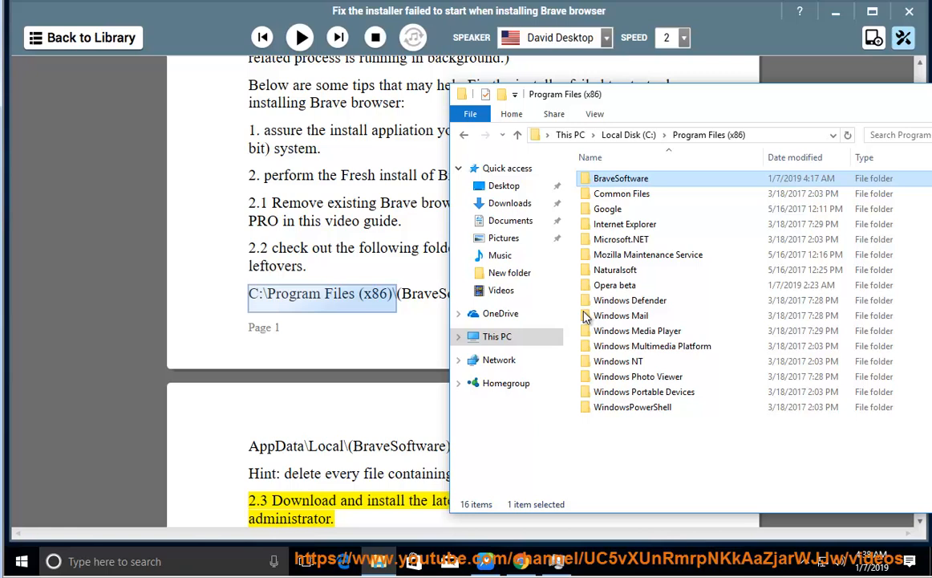
Step: Resume reading into step 3 and select the phrases 'from your computer' and 'administrator'
{"action": "left_click", "coordinate": [351, 445]}
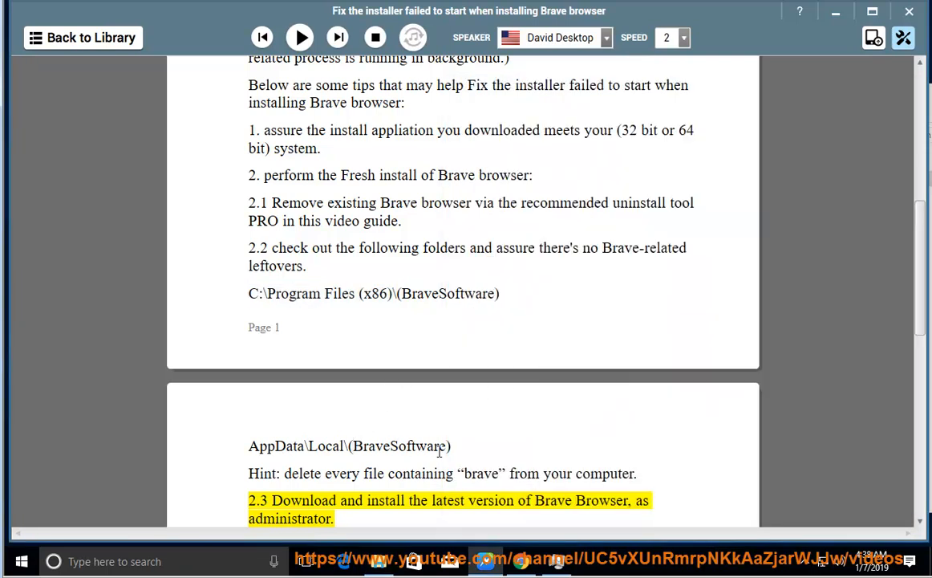
{"action": "left_click", "coordinate": [300, 37]}
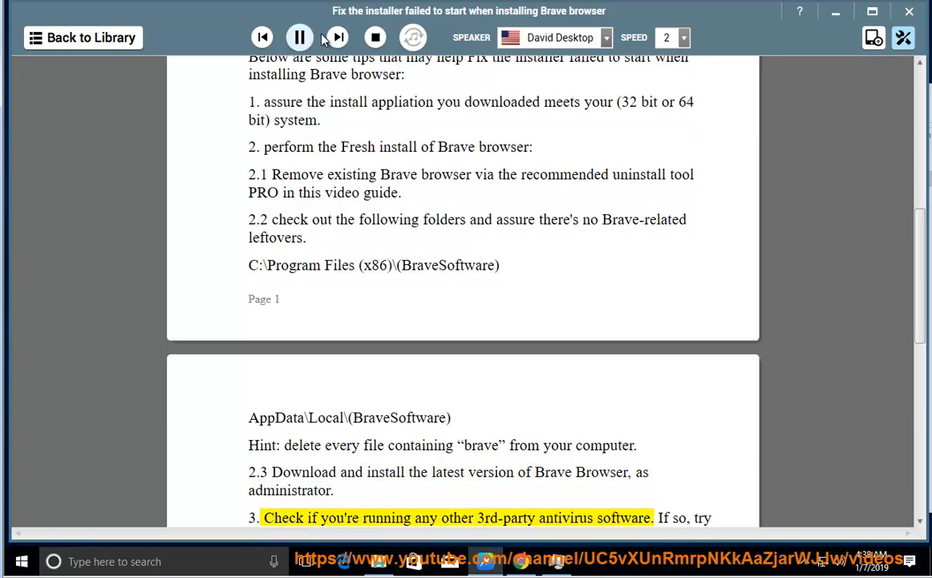
{"action": "left_click_drag", "start_coordinate": [639, 446], "coordinate": [507, 444]}
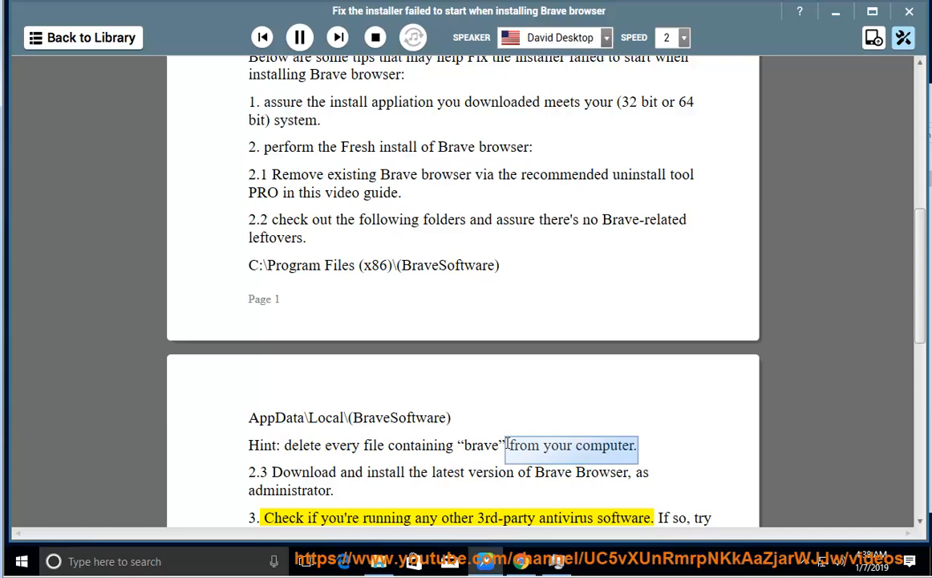
{"action": "left_click_drag", "start_coordinate": [504, 495], "coordinate": [265, 494]}
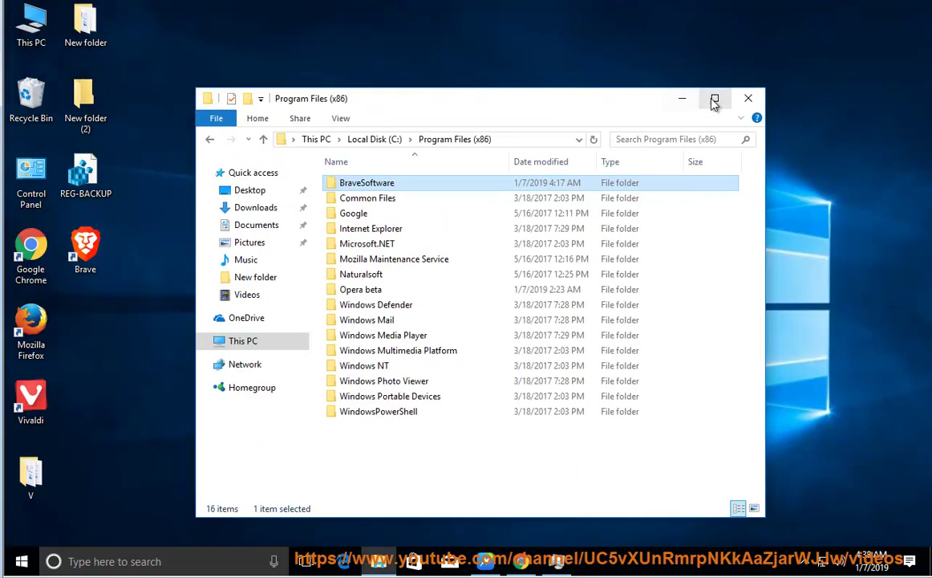
Step: Close the folder window and run BraveBrowserSetup as administrator from the desktop
{"action": "left_click", "coordinate": [870, 105]}
{"action": "right_click", "coordinate": [468, 258]}
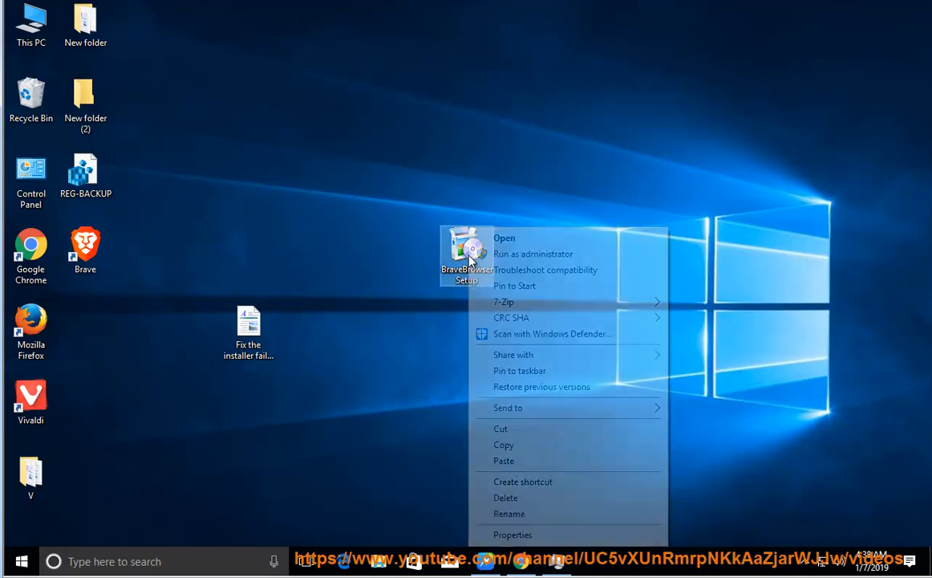
{"action": "left_click", "coordinate": [533, 253]}
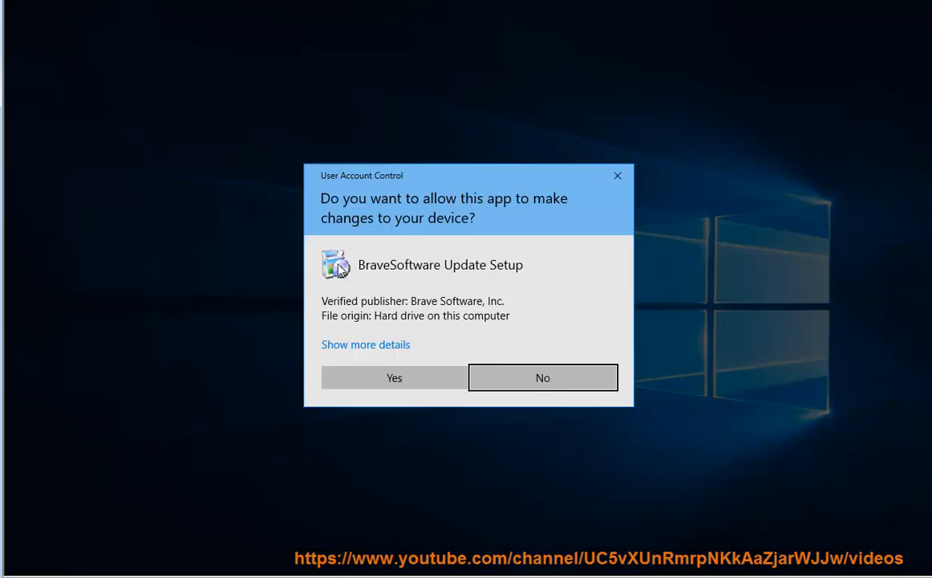
Step: Approve the permission prompt for the Brave setup and return to the reader guide
{"action": "left_click", "coordinate": [375, 348]}
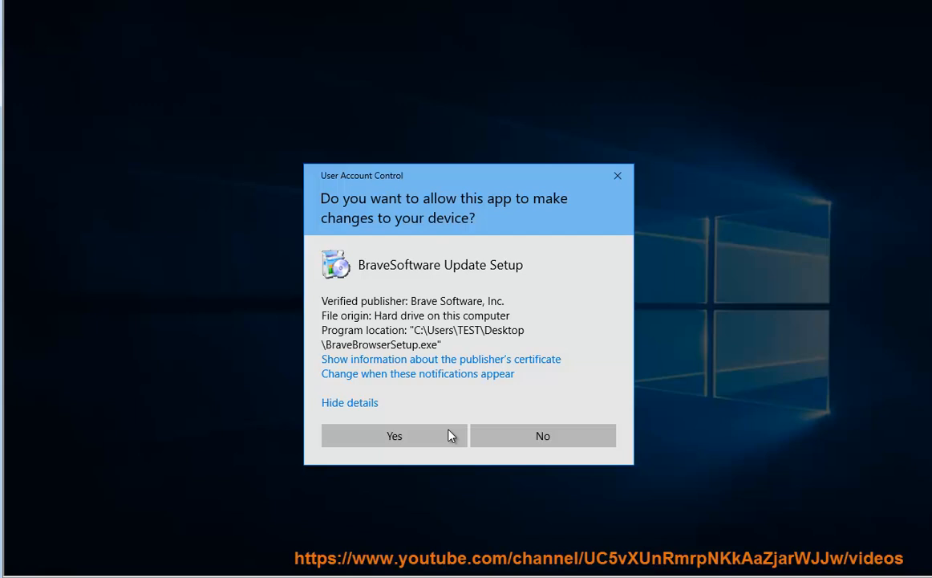
{"action": "left_click", "coordinate": [381, 434]}
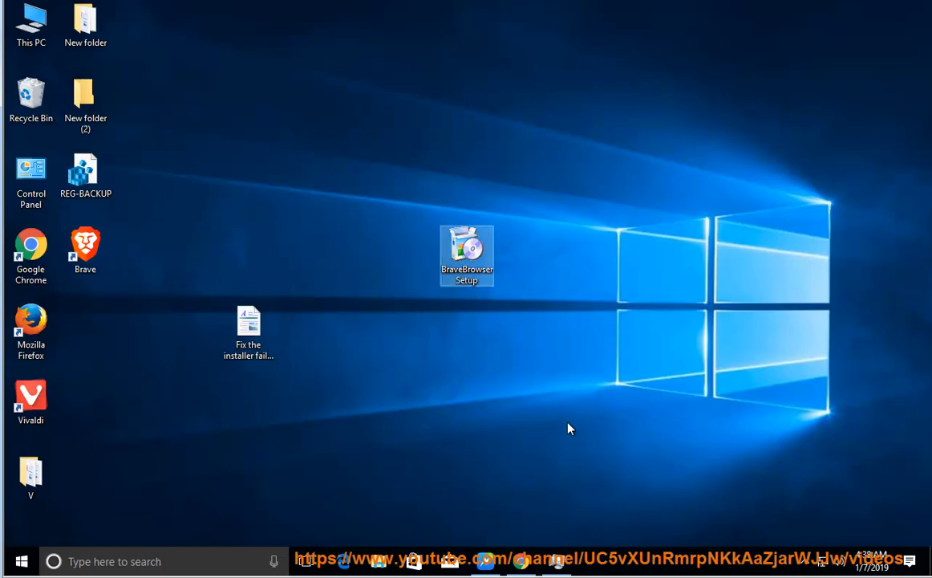
{"action": "left_click", "coordinate": [486, 561]}
Step: Clear the text selection while the guide keeps reading step 3 aloud
{"action": "left_click", "coordinate": [407, 429]}
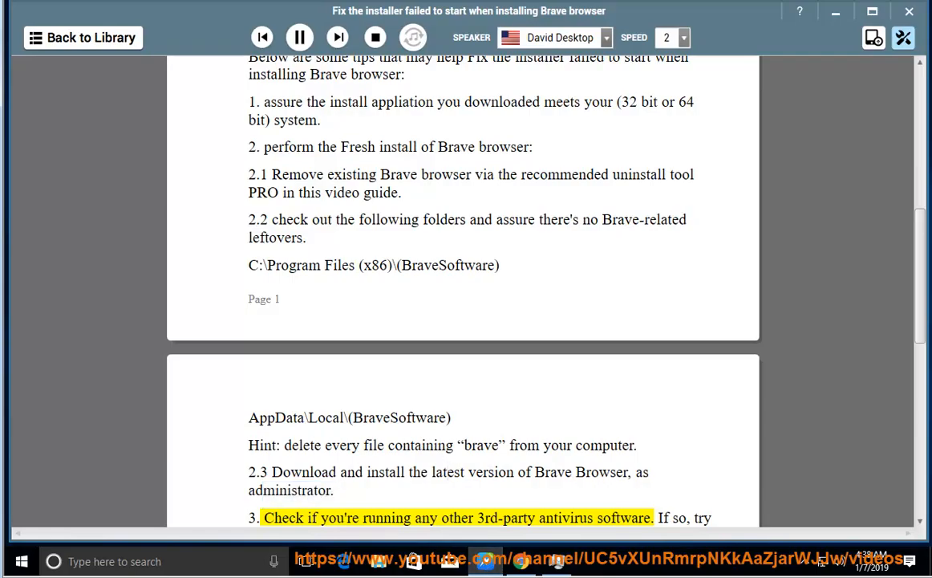